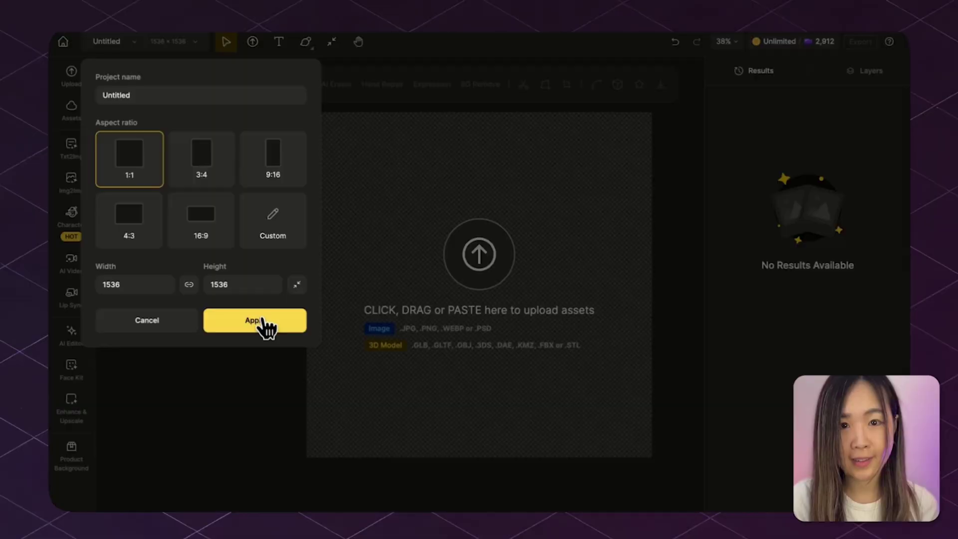
# Create a new project and upload the old family photo miapupu_an_old_photo_o...3_2.png onto the canvas
pyautogui.click(262, 319)
pyautogui.click(485, 265)
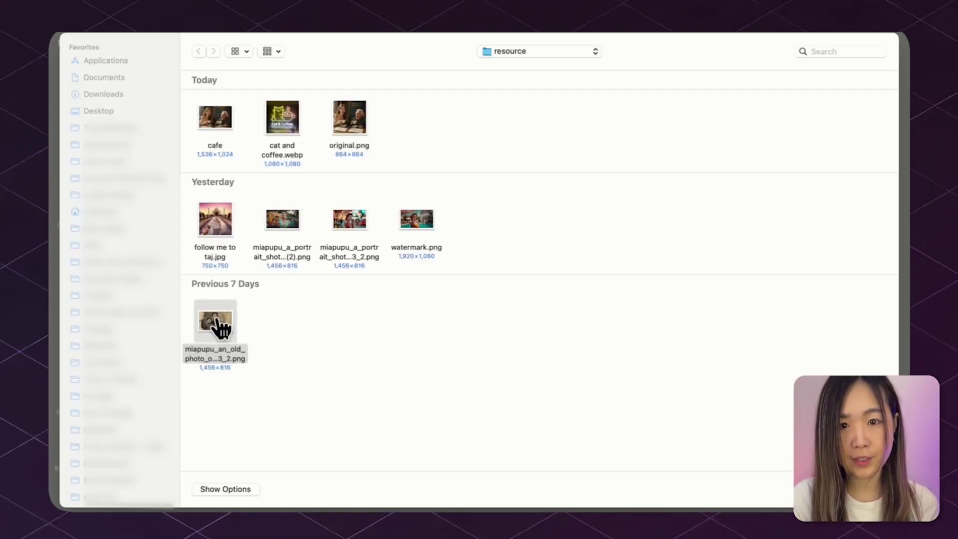
pyautogui.doubleClick(220, 331)
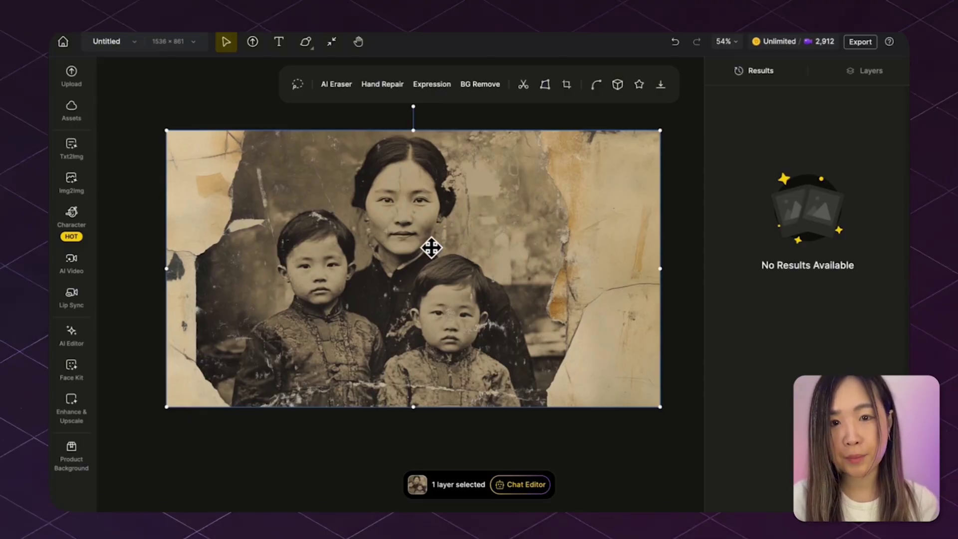
# Open Chat Editor on the old photo layer, with FLUX.1 Kontext as the model
pyautogui.click(527, 485)
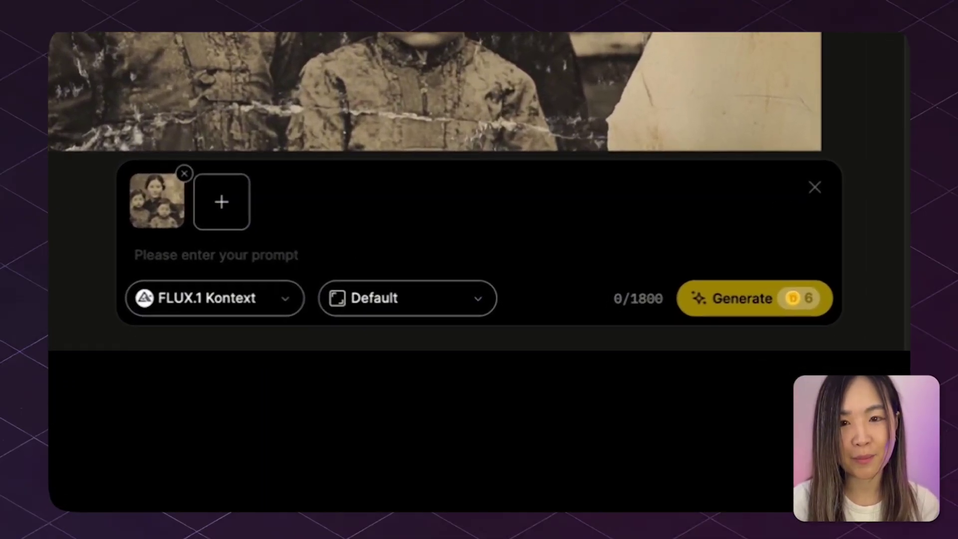
# Enter the prompt 'repair, restore and colorize this broken image' and browse the models and aspect ratios
pyautogui.write('repair, restore and colorize this broken image.')
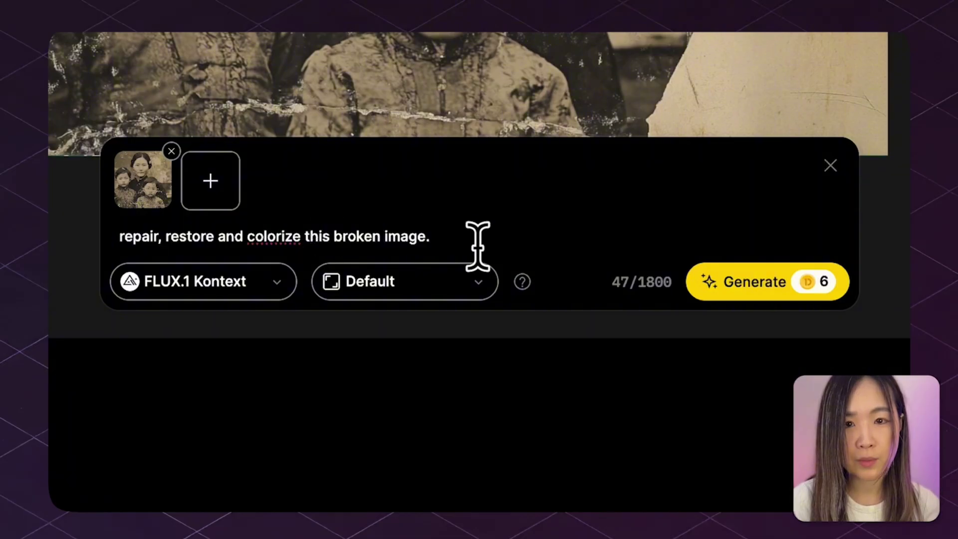
pyautogui.click(265, 287)
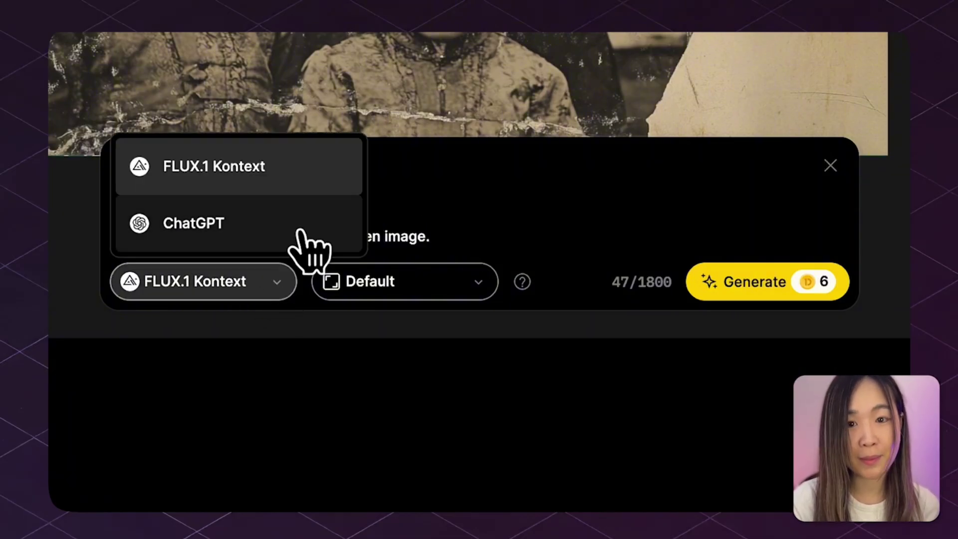
pyautogui.click(396, 285)
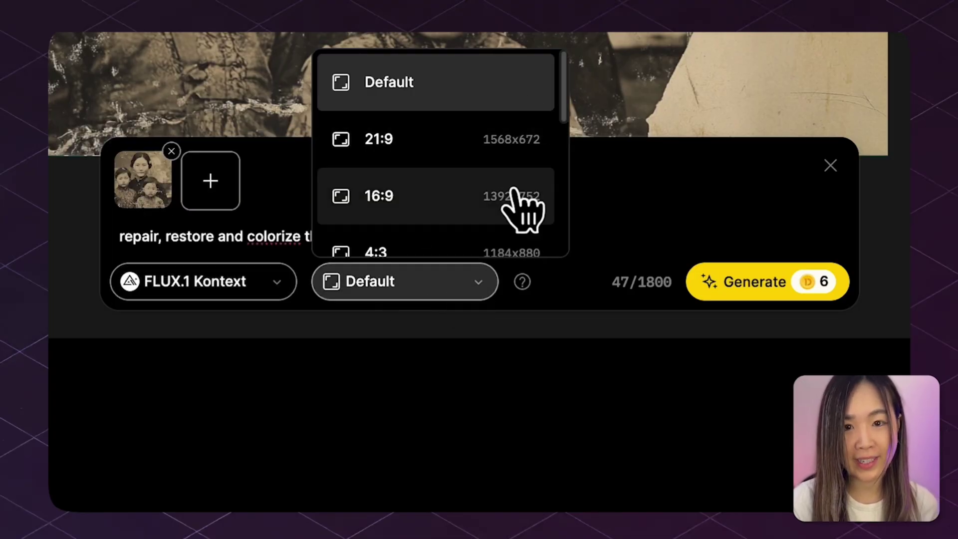
pyautogui.scroll(-4, 519, 205)
pyautogui.scroll(-4, 520, 205)
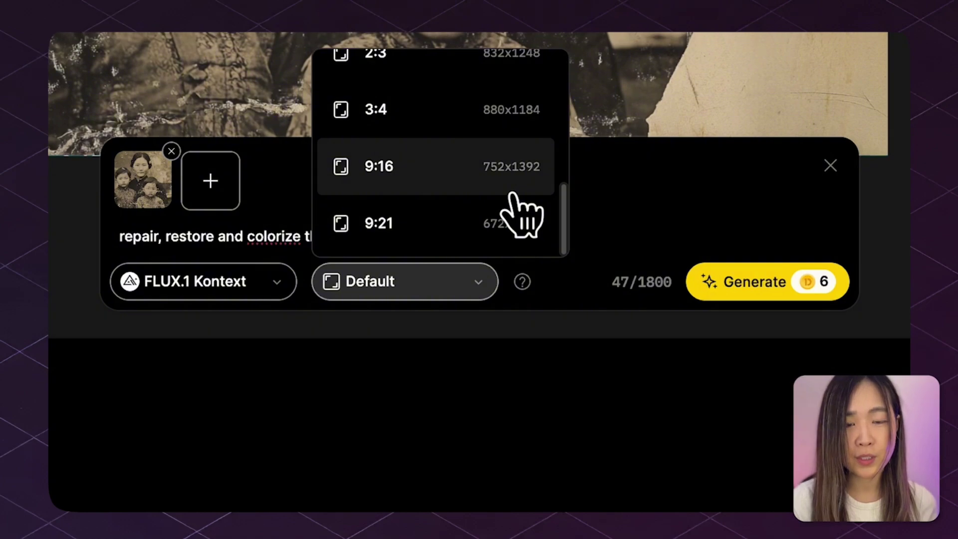
pyautogui.scroll(8, 481, 222)
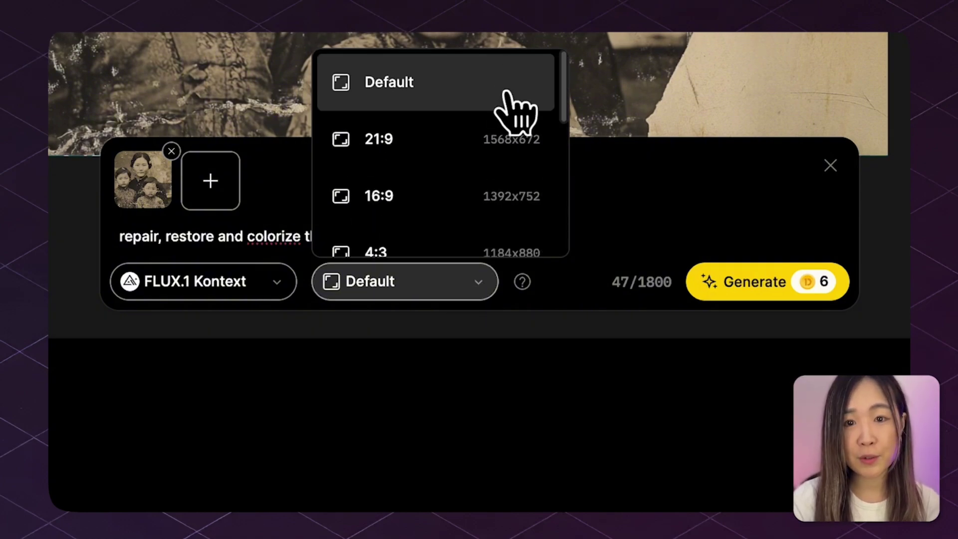
# Generate the restoration with ChatGPT at Landscape 1536x1024
pyautogui.click(205, 281)
pyautogui.click(215, 225)
pyautogui.click(419, 291)
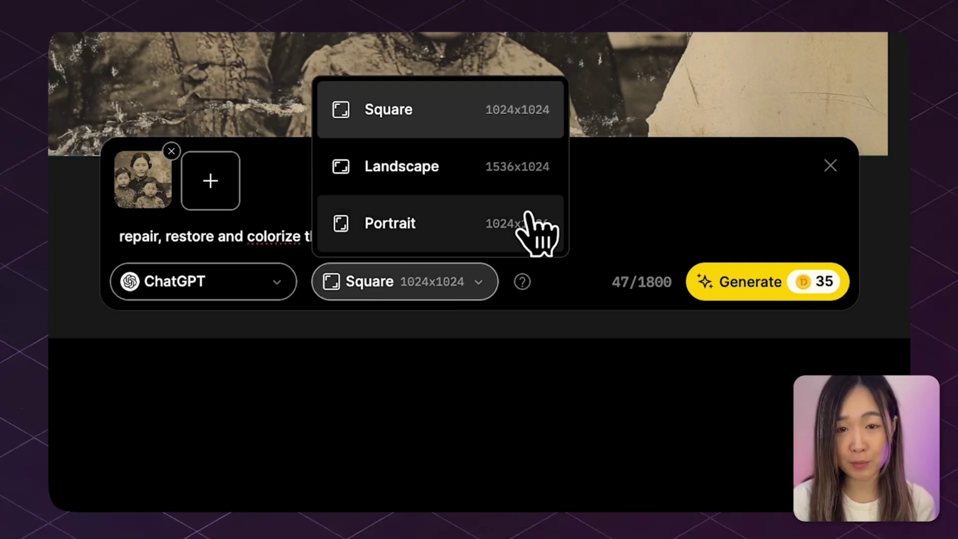
pyautogui.click(529, 167)
pyautogui.click(747, 277)
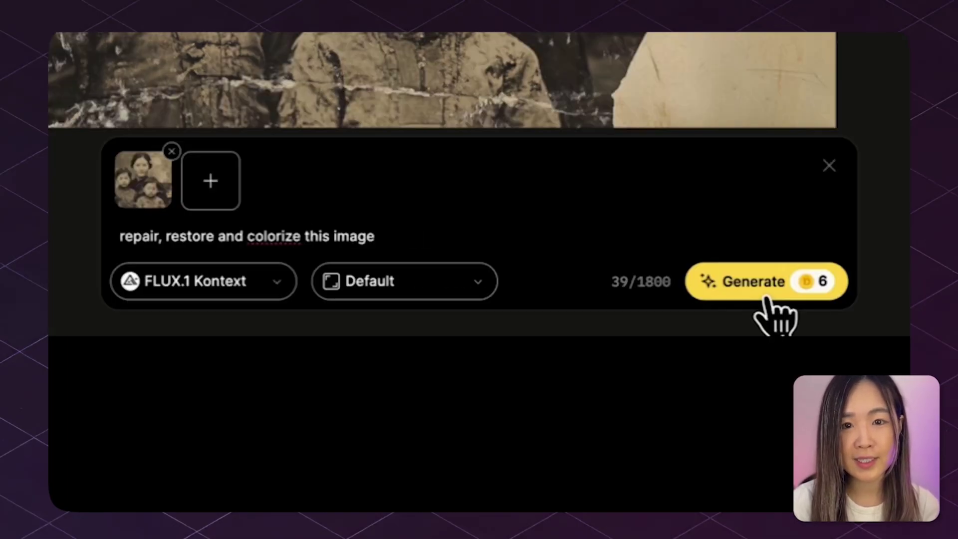
# Generate the restoration again with FLUX.1 Kontext and review the results
pyautogui.click(752, 293)
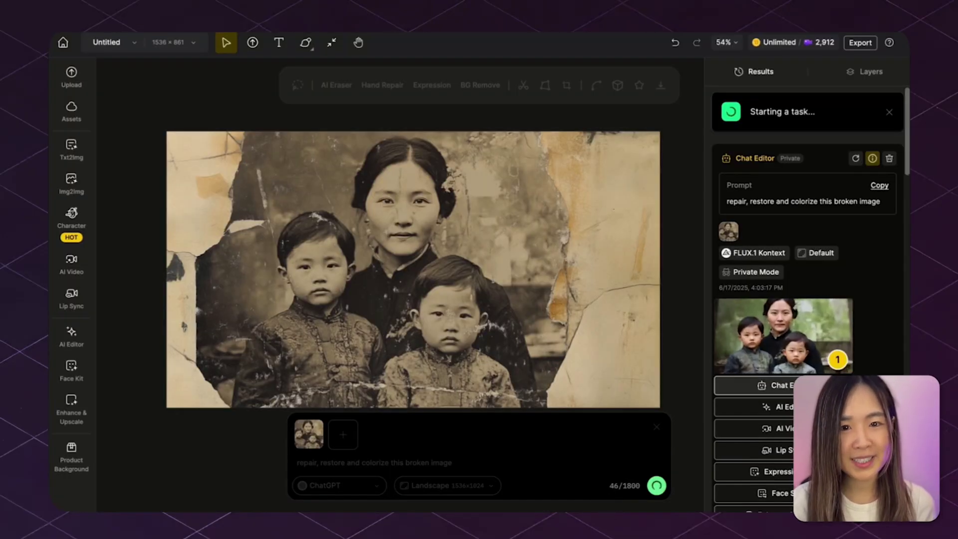
pyautogui.moveTo(814, 347)
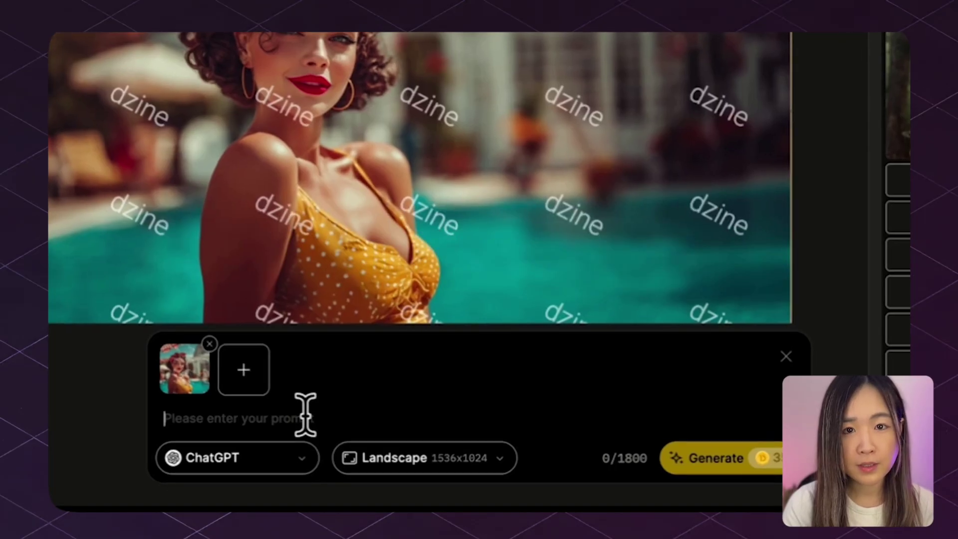
# Request 'remove watermarks' with ChatGPT, dismiss the content-policy error, and preview the carnival portrait
pyautogui.write('remove watermarks')
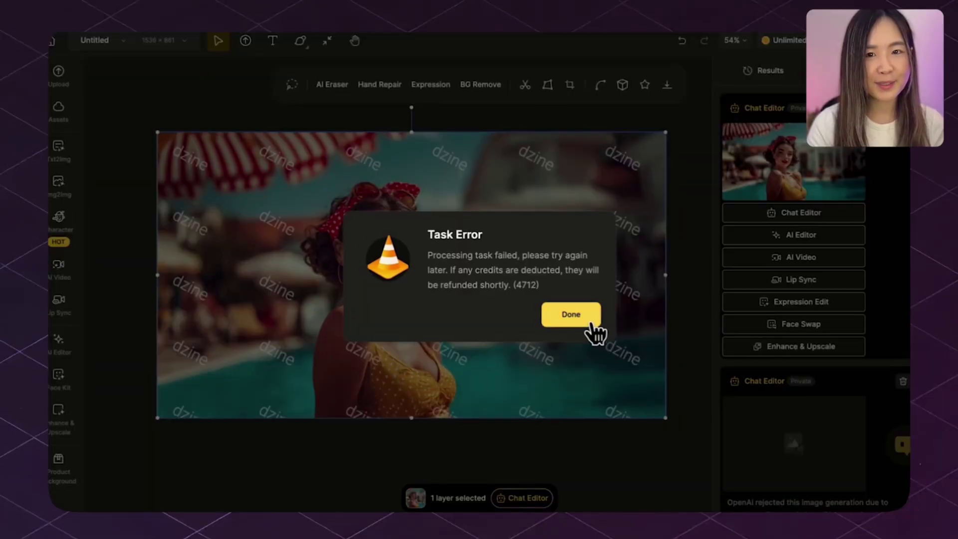
pyautogui.click(587, 319)
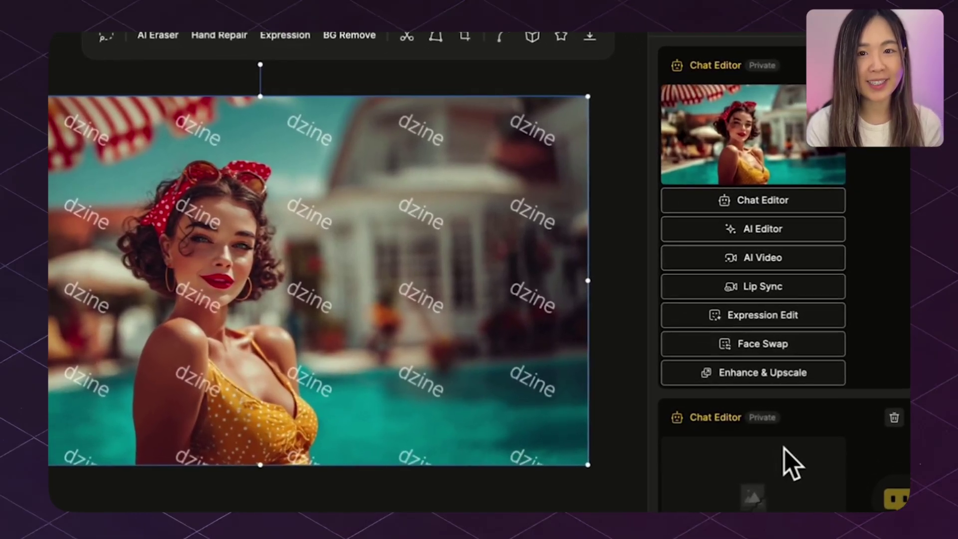
pyautogui.scroll(-5, 818, 434)
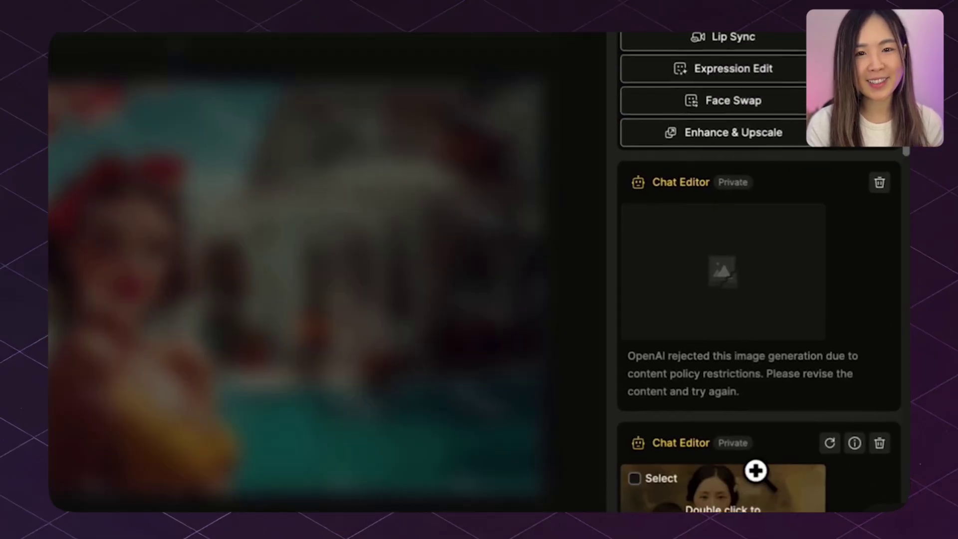
pyautogui.scroll(-1, 756, 471)
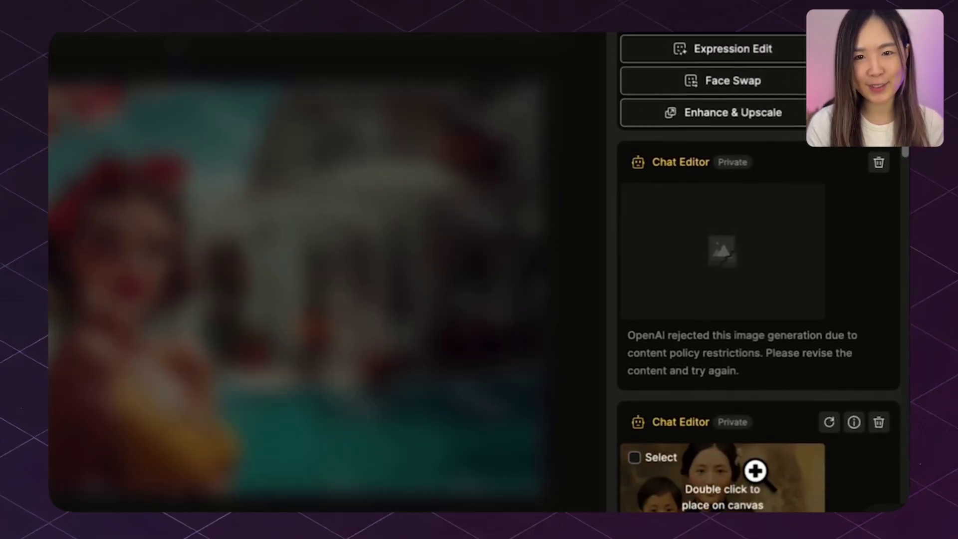
pyautogui.scroll(3, 755, 471)
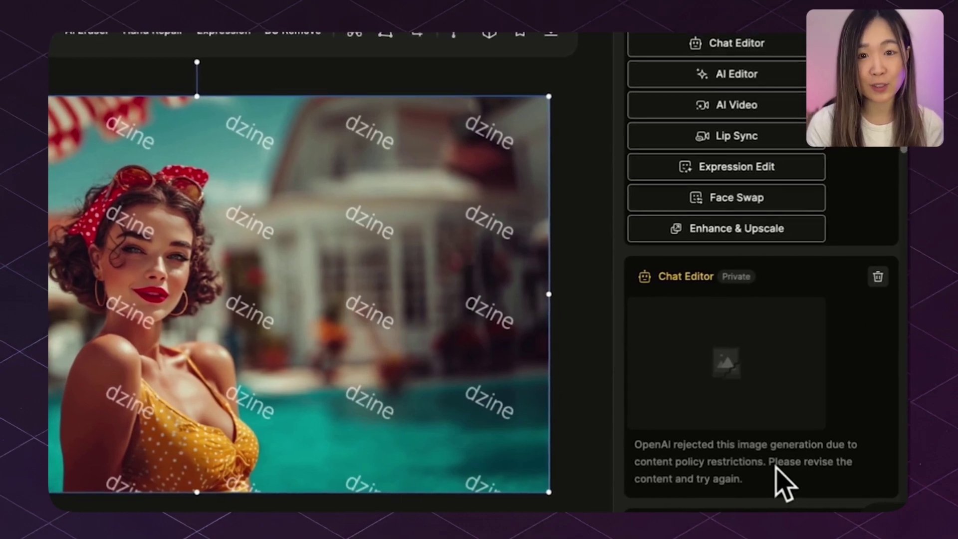
pyautogui.click(846, 170)
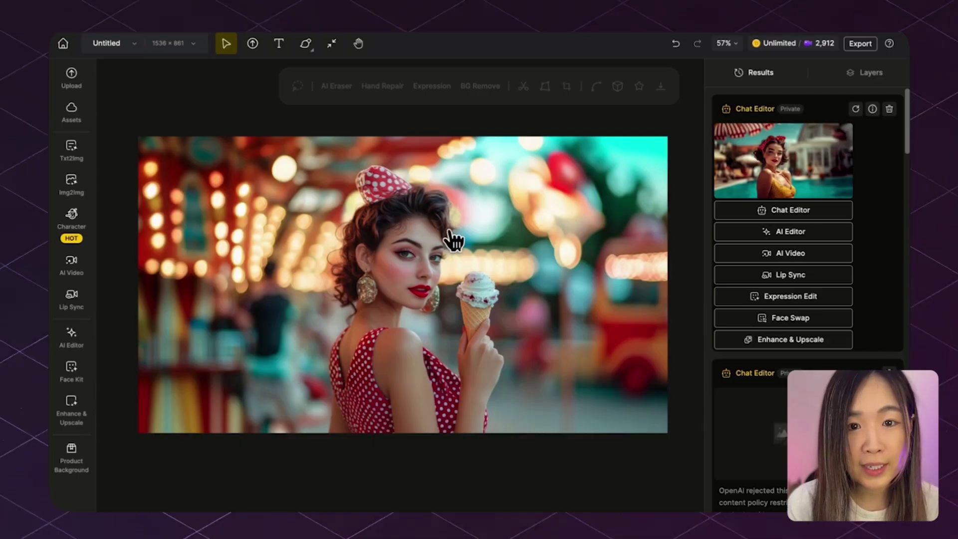
# Have Chat Editor swap the carnival woman's ice cream for a bag of churros
pyautogui.click(494, 305)
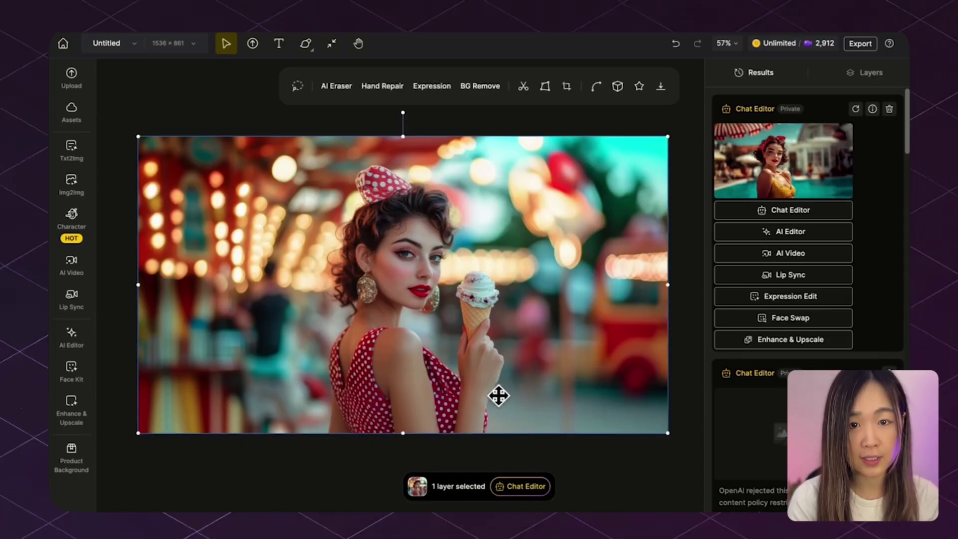
pyautogui.click(519, 486)
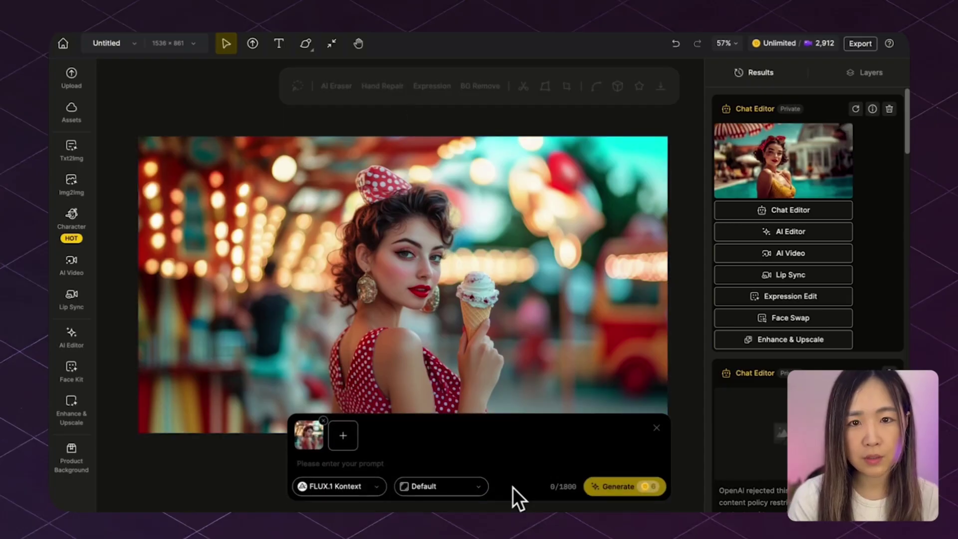
pyautogui.write('swap the ice cream to a bag of churros')
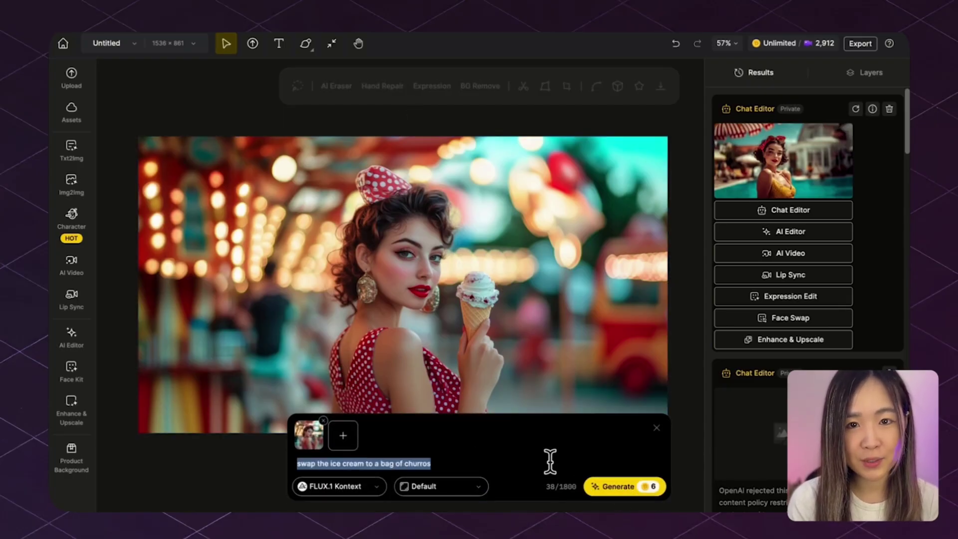
pyautogui.click(615, 487)
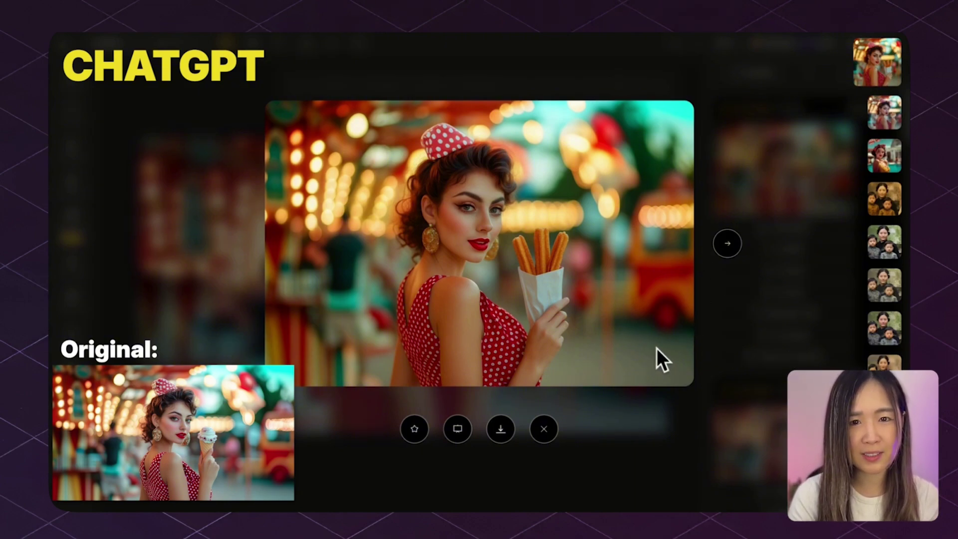
# View the FLUX.1 Kontext result, then generate the amusement-park bench scene with FLUX.1 Kontext
pyautogui.click(727, 243)
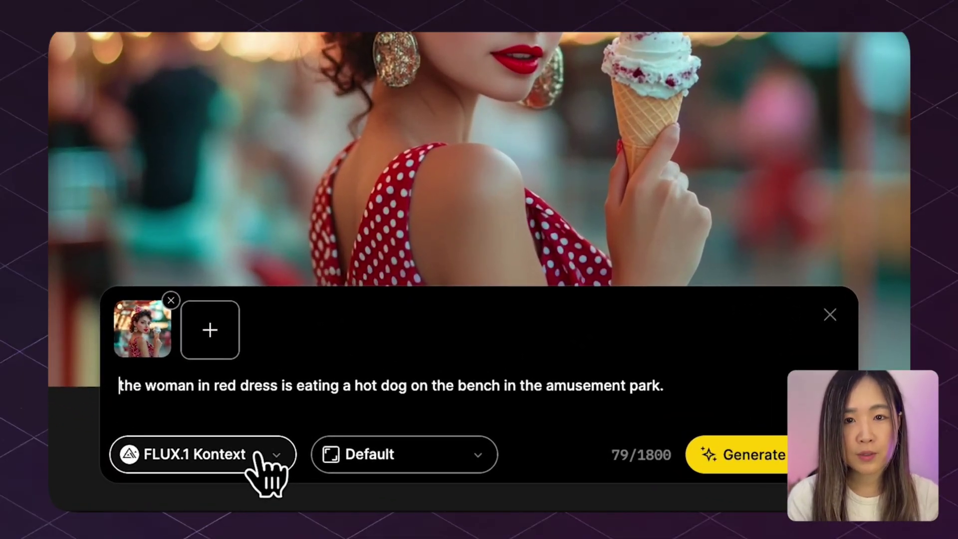
pyautogui.click(750, 449)
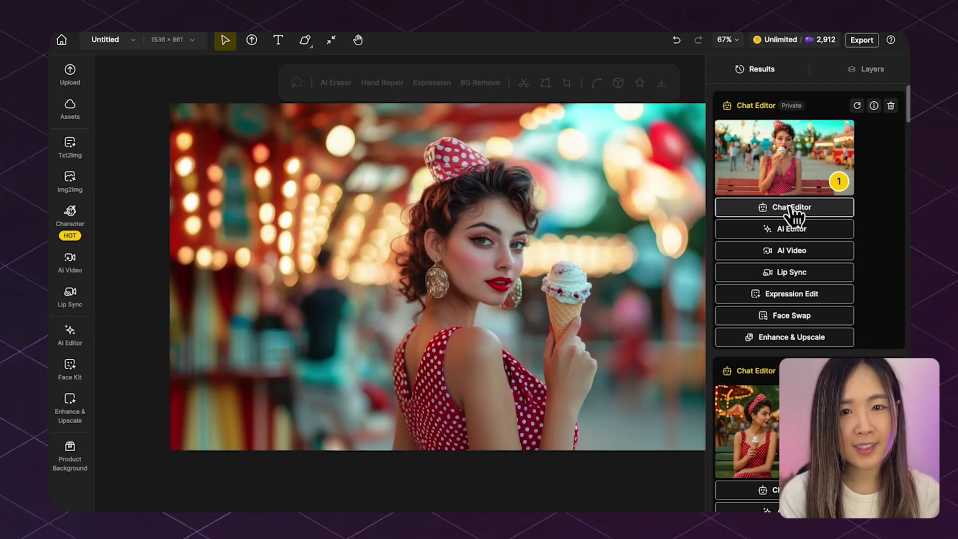
# Generate a FLUX.1 Kontext edit with the prompt 'swap the ice cream to a hot dog'
pyautogui.click(792, 210)
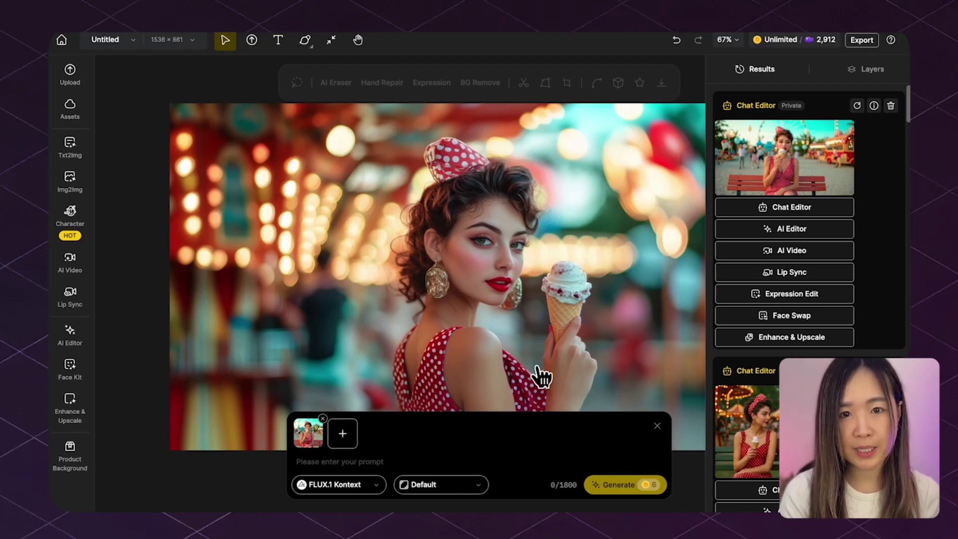
pyautogui.write('swap the ice cream to a hot dog')
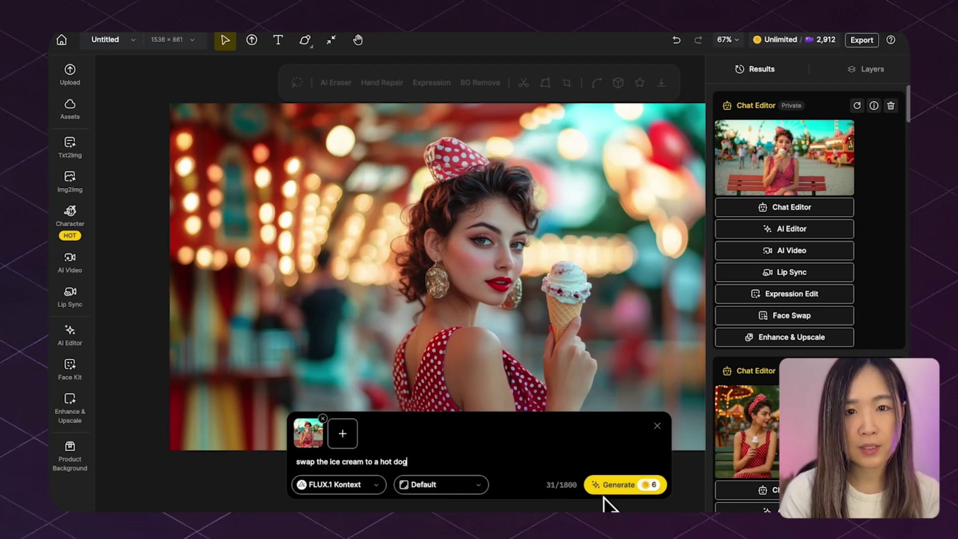
pyautogui.click(613, 487)
pyautogui.moveTo(802, 188)
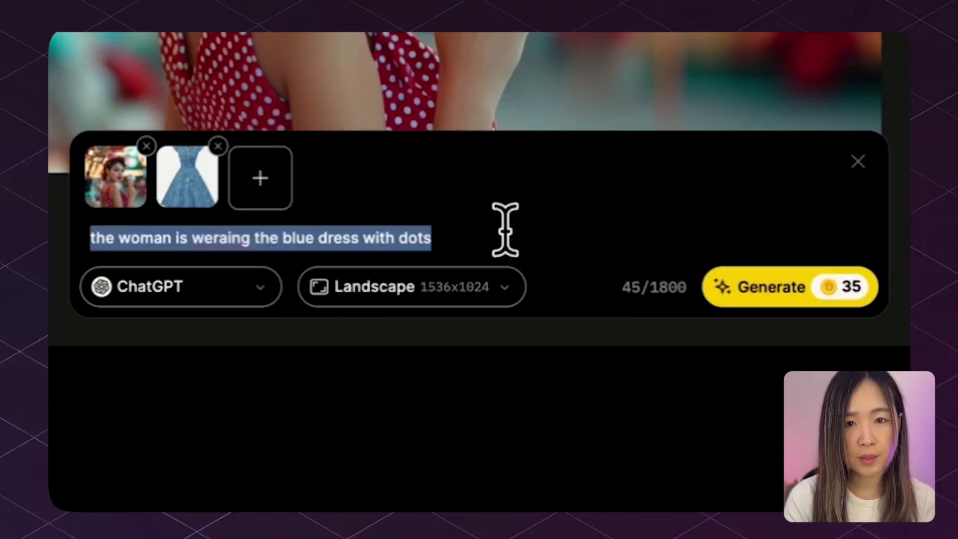
# Generate the blue polka-dot dress edit with ChatGPT, then step from the FLUX result to ChatGPT's
pyautogui.click(705, 244)
pyautogui.click(770, 300)
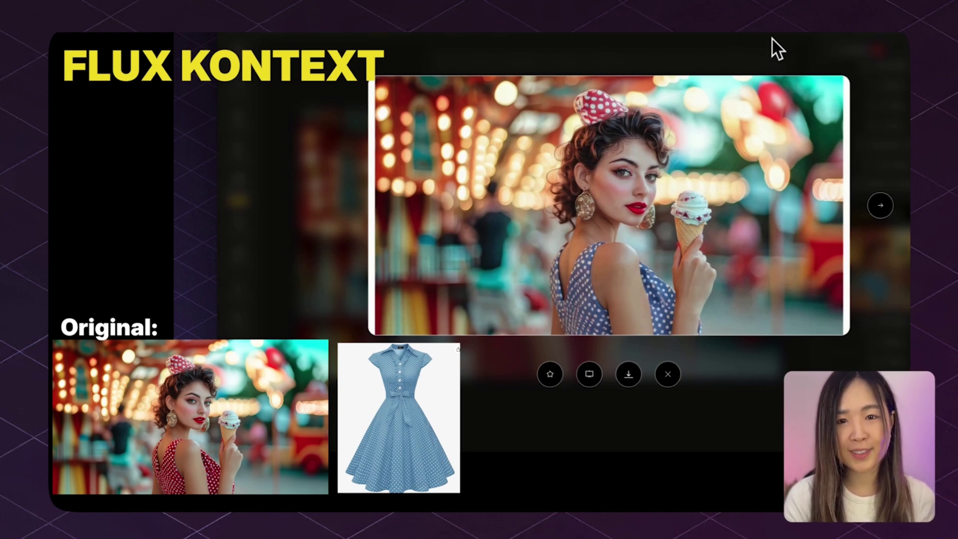
pyautogui.press('Right')
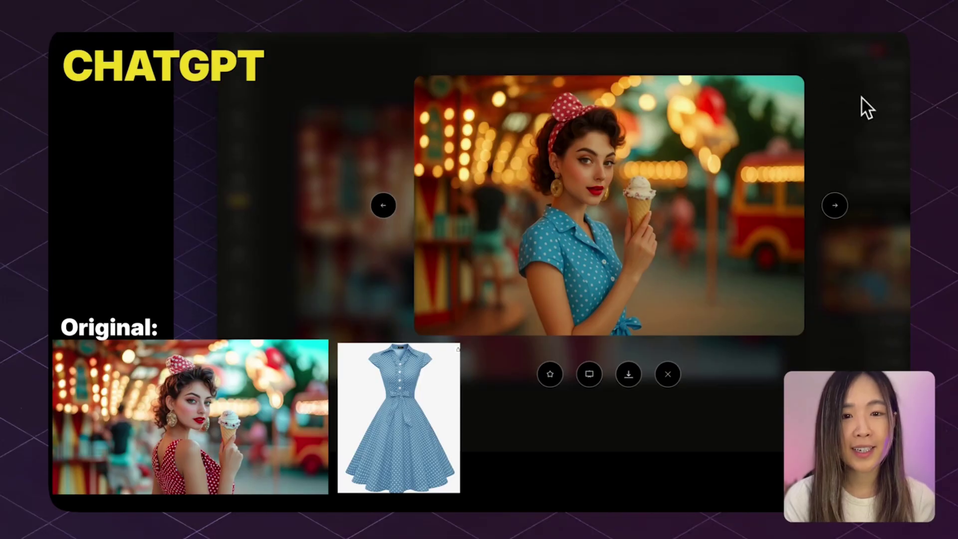